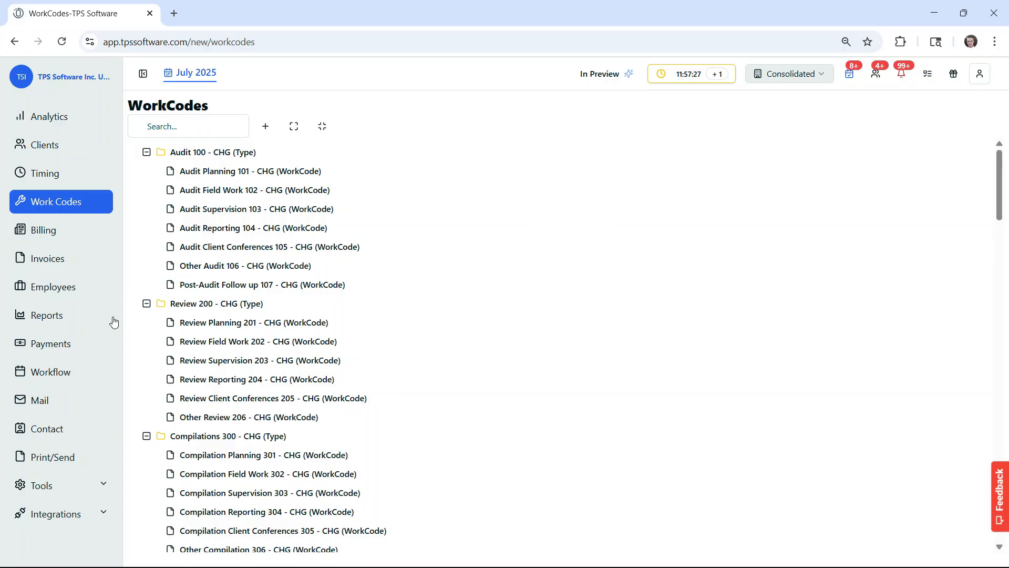
Step: Open the Import WorkCodes page to view the work code import tool
left_click(100, 484)
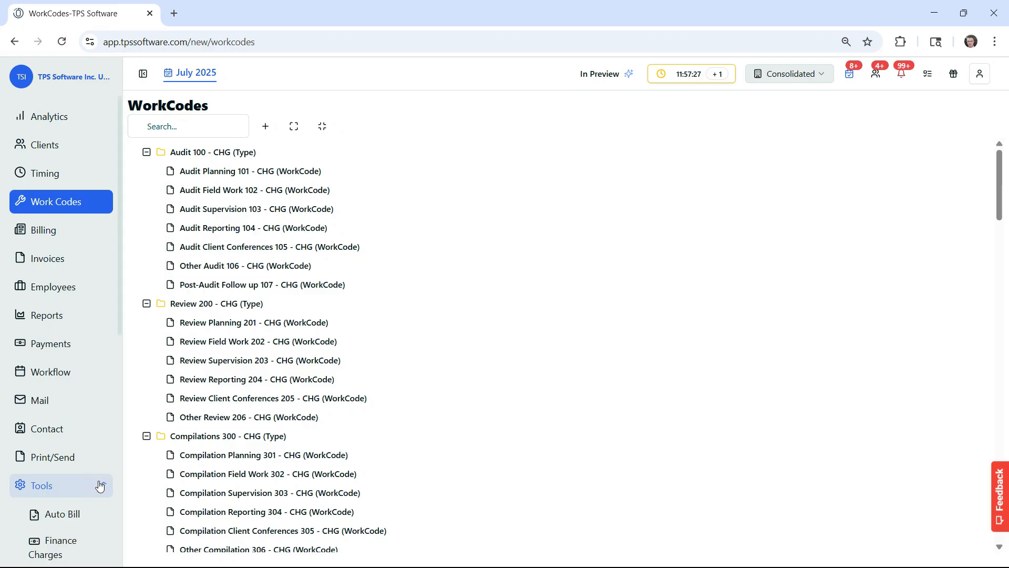
scroll(92, 488, "down", 2)
scroll(92, 489, "down", 7)
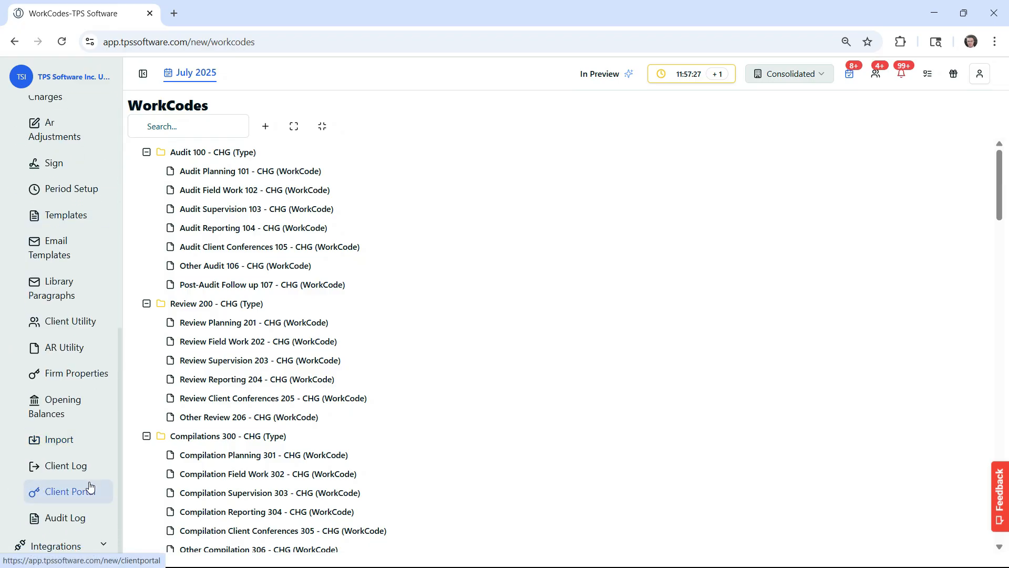
left_click(76, 437)
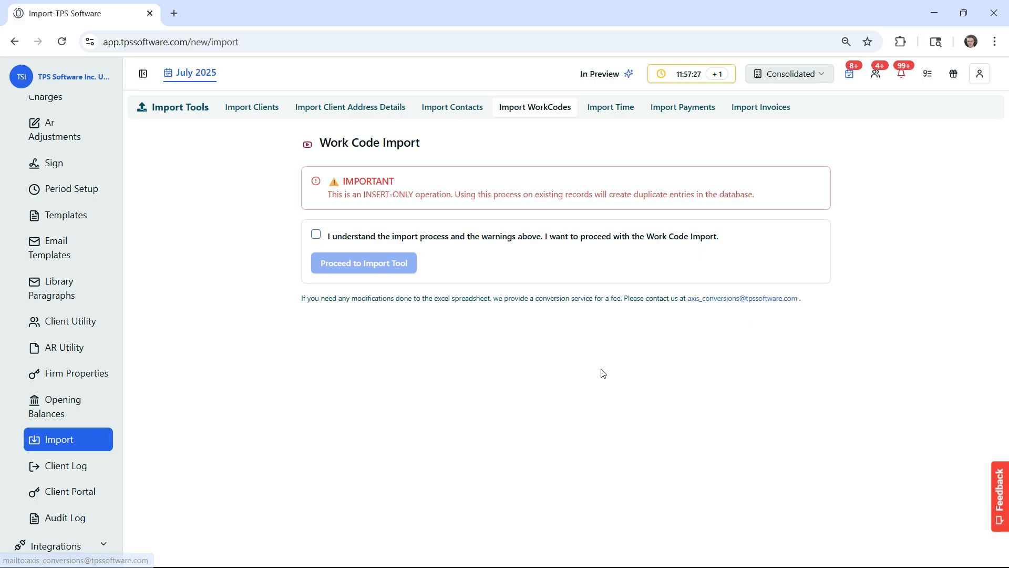
Step: Return to the Work Codes list and examine how types, subtypes and work codes are organised
scroll(91, 289, "up", 1)
scroll(91, 289, "up", 8)
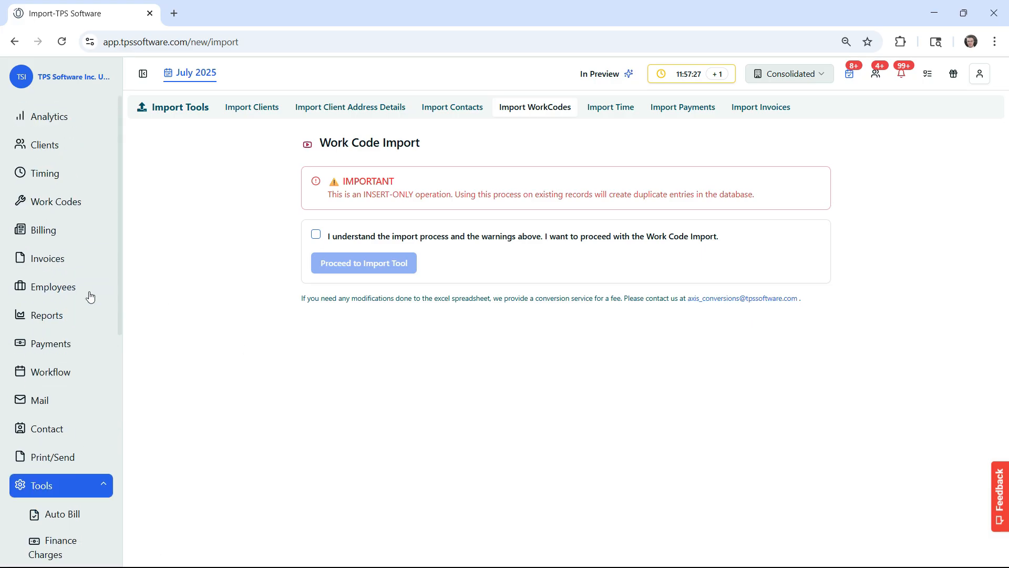
left_click(62, 209)
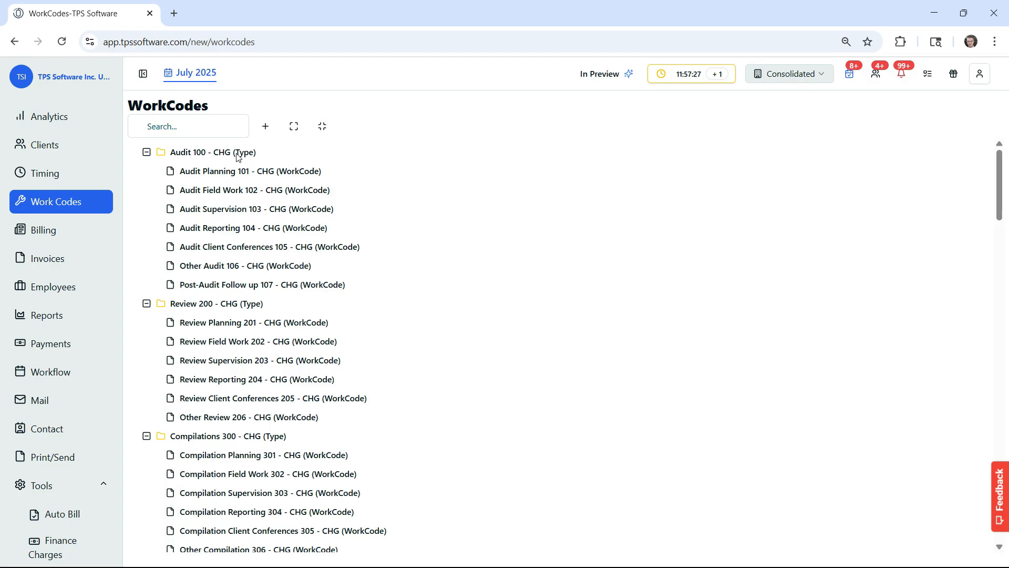
scroll(291, 297, "down", 5)
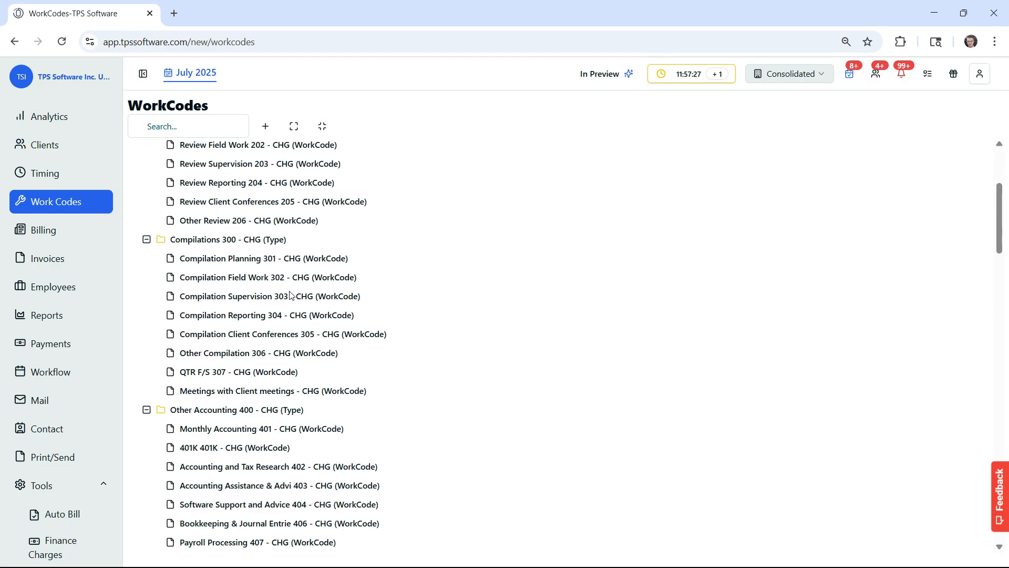
scroll(291, 297, "down", 5)
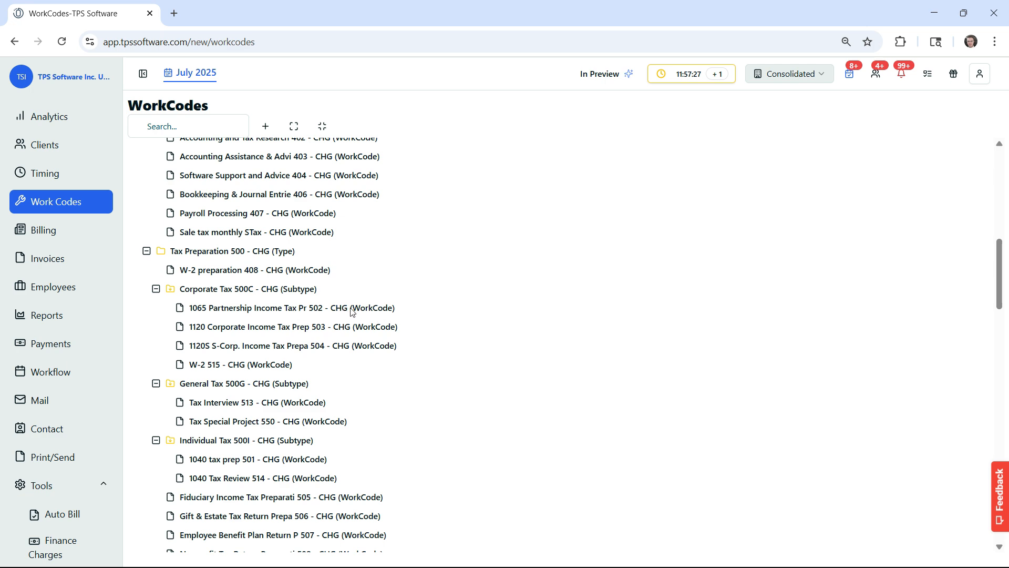
scroll(351, 311, "up", 10)
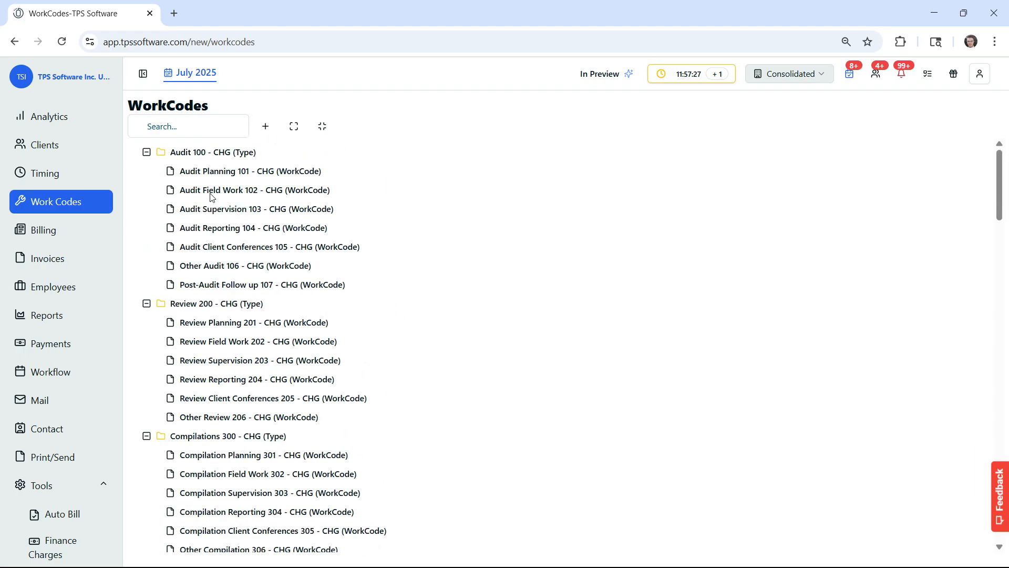
Step: Collapse the whole work code tree, toggle the Review 200 type open and closed, and expand all types again
left_click(324, 129)
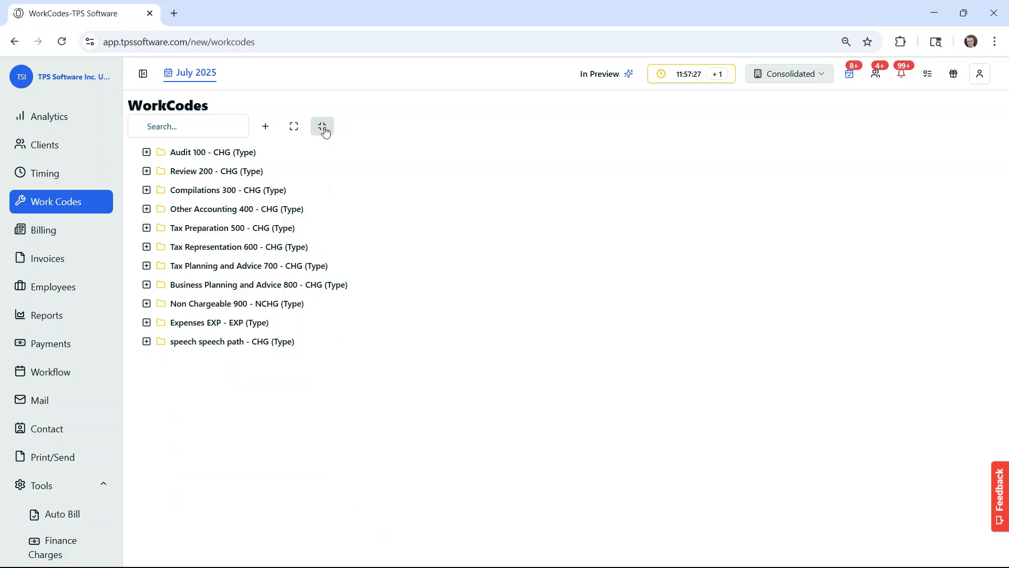
left_click(146, 171)
left_click(146, 171)
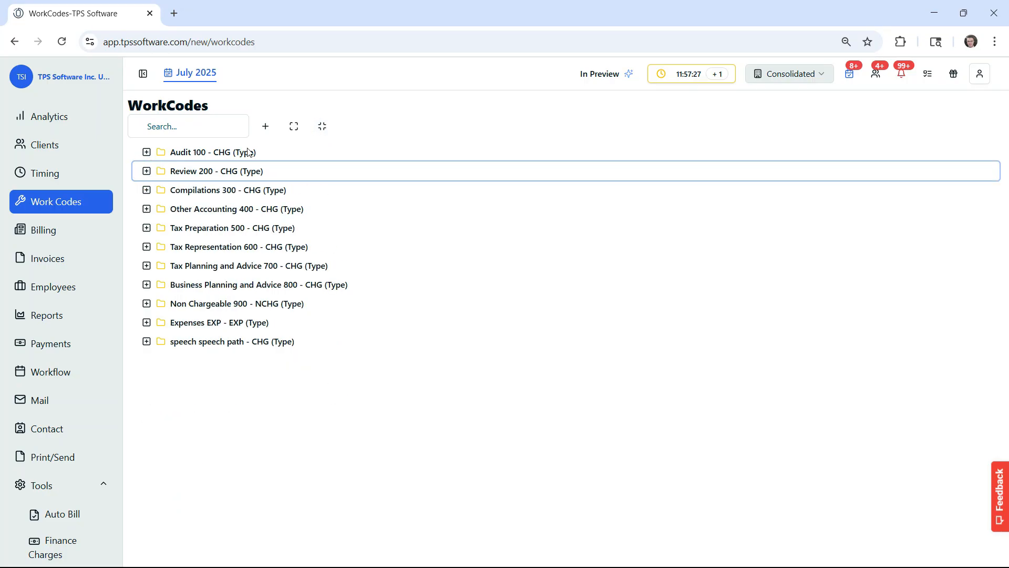
left_click(295, 128)
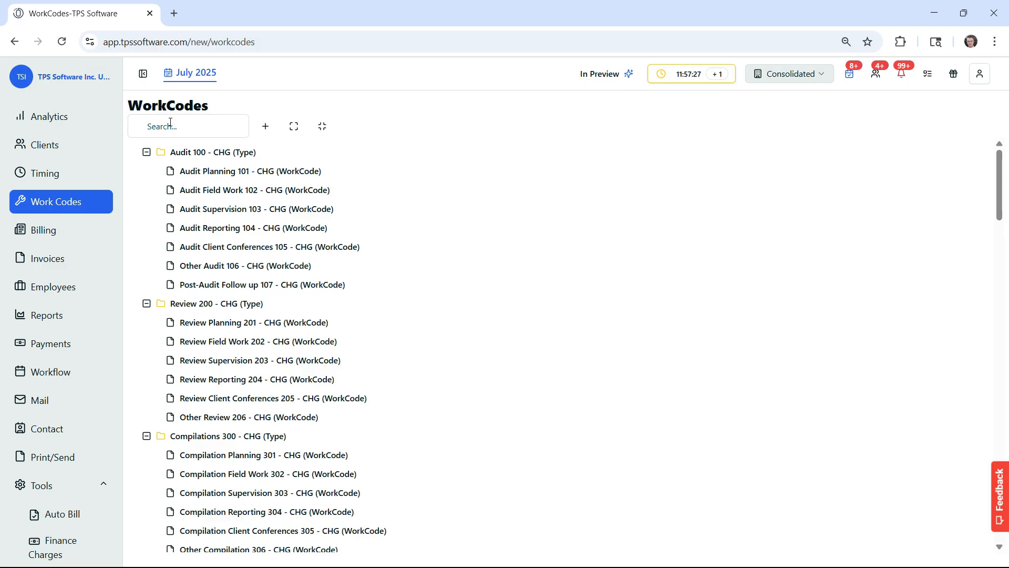
Step: Start a new work code entry and check which parents are available for the Type hierarchy
left_click(266, 127)
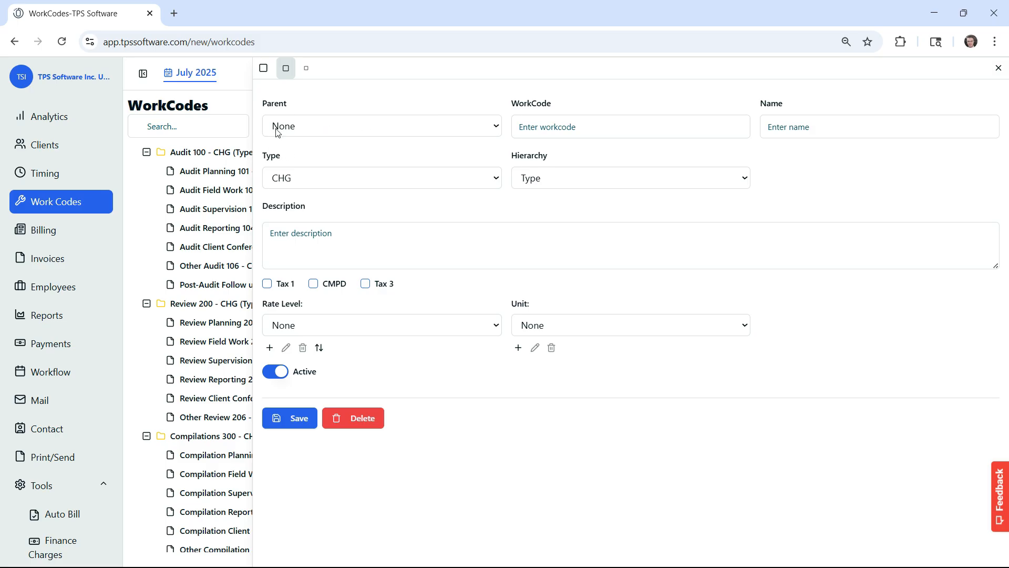
left_click(411, 130)
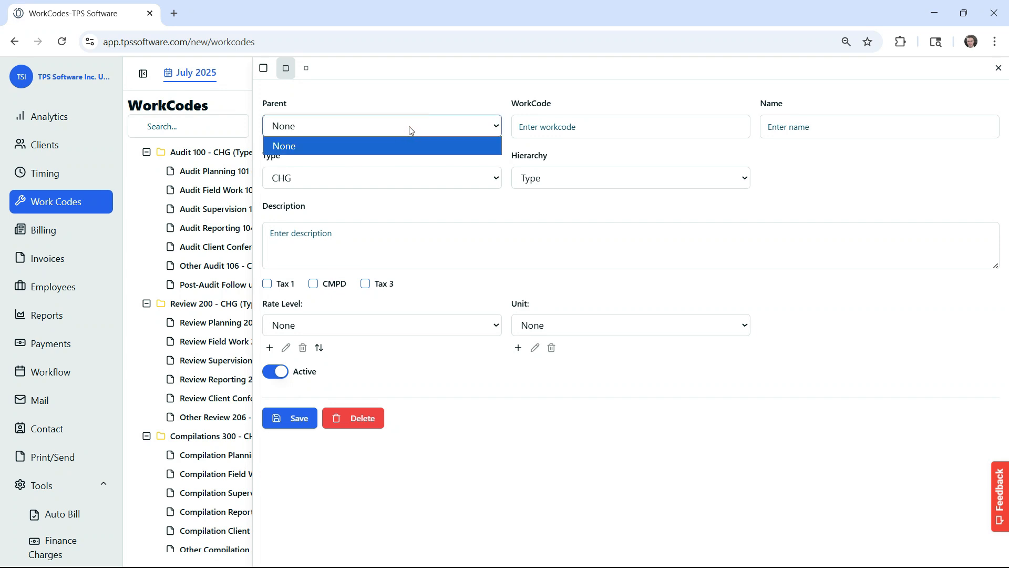
left_click(410, 130)
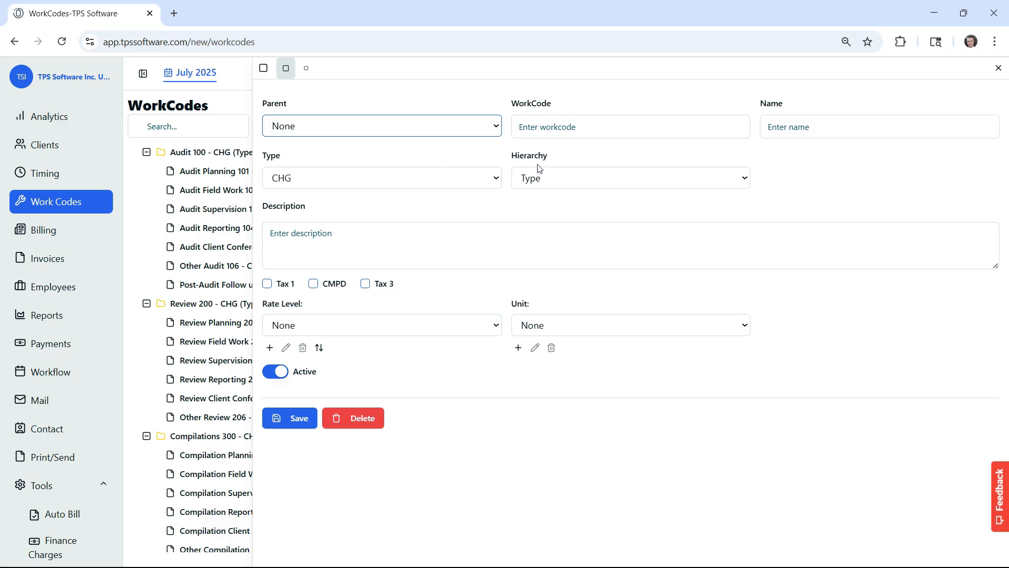
Step: Set the new entry's hierarchy to Sub Type and view the parent types offered for it
left_click(703, 180)
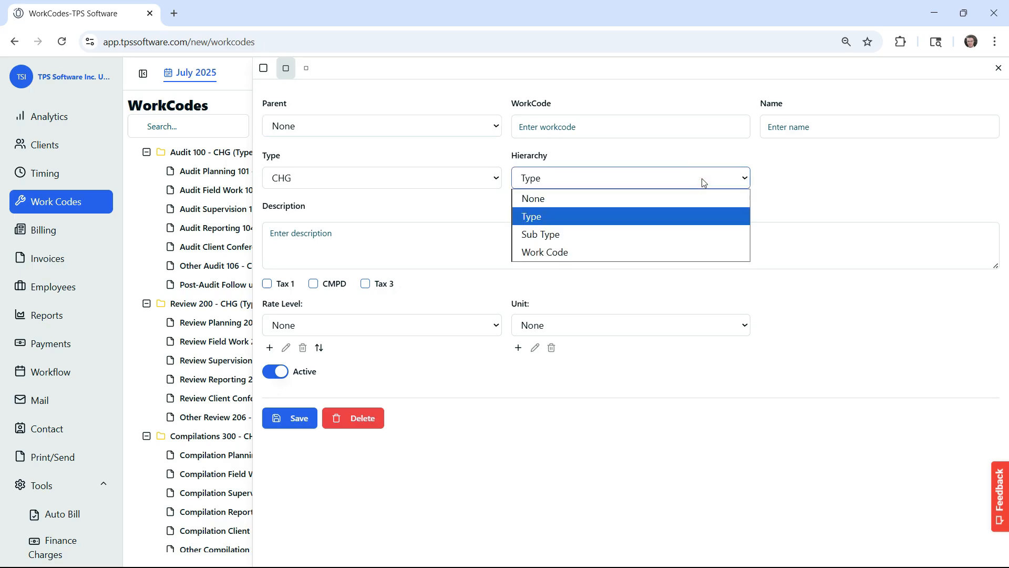
left_click(649, 240)
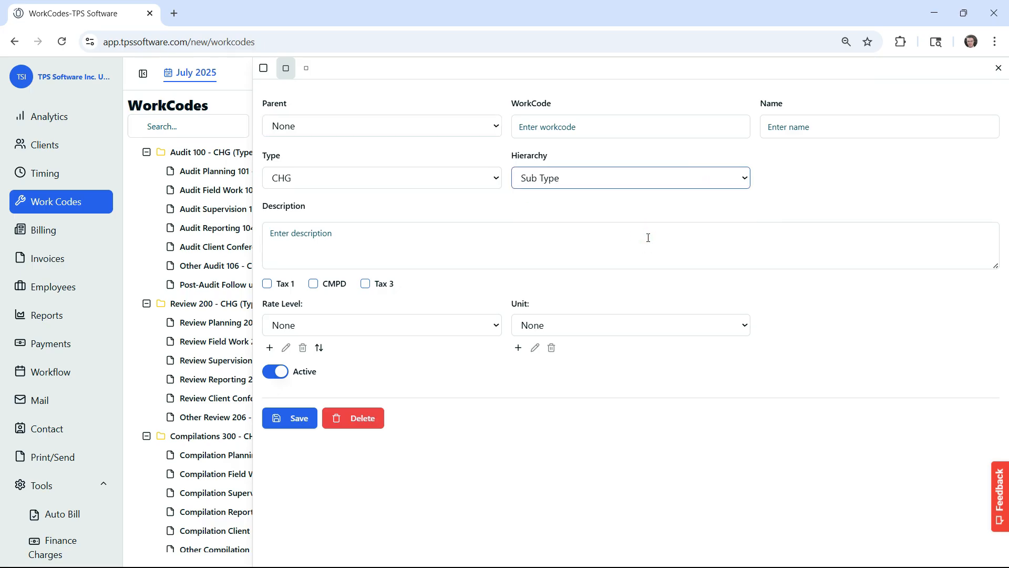
left_click(478, 132)
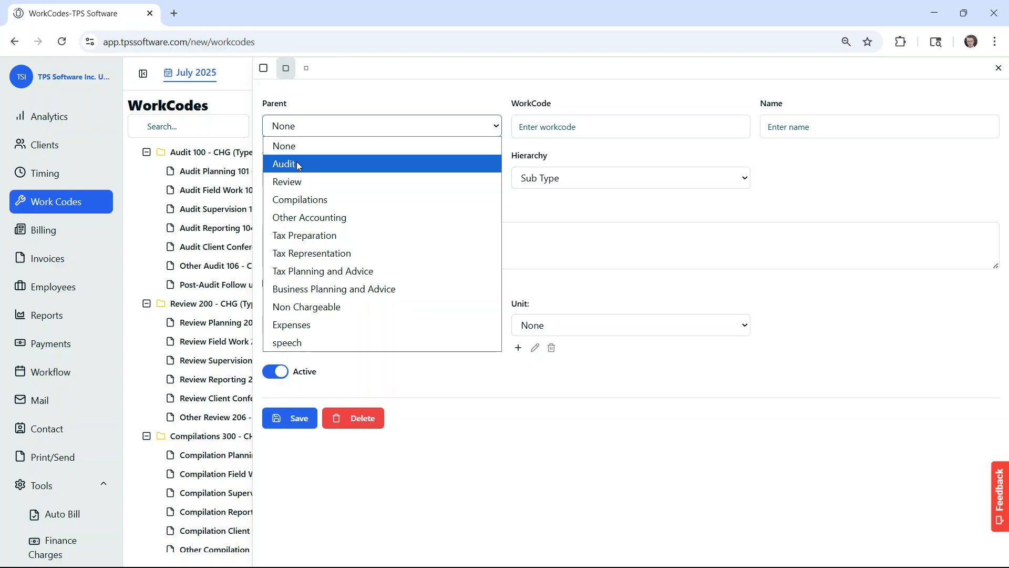
Step: Set the new entry's hierarchy to Work Code and its parent to Business Planning and Advice
left_click(669, 176)
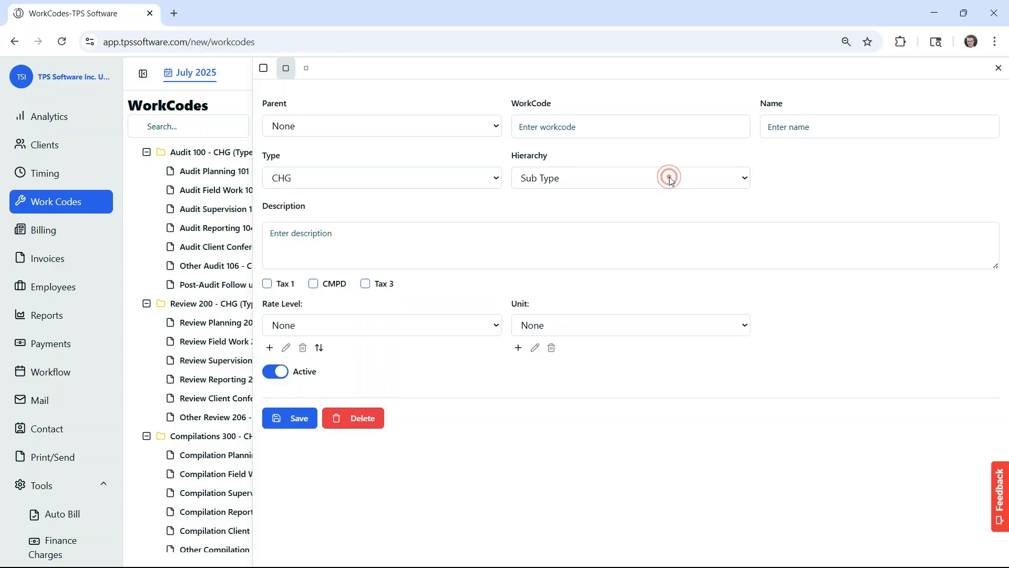
left_click(631, 252)
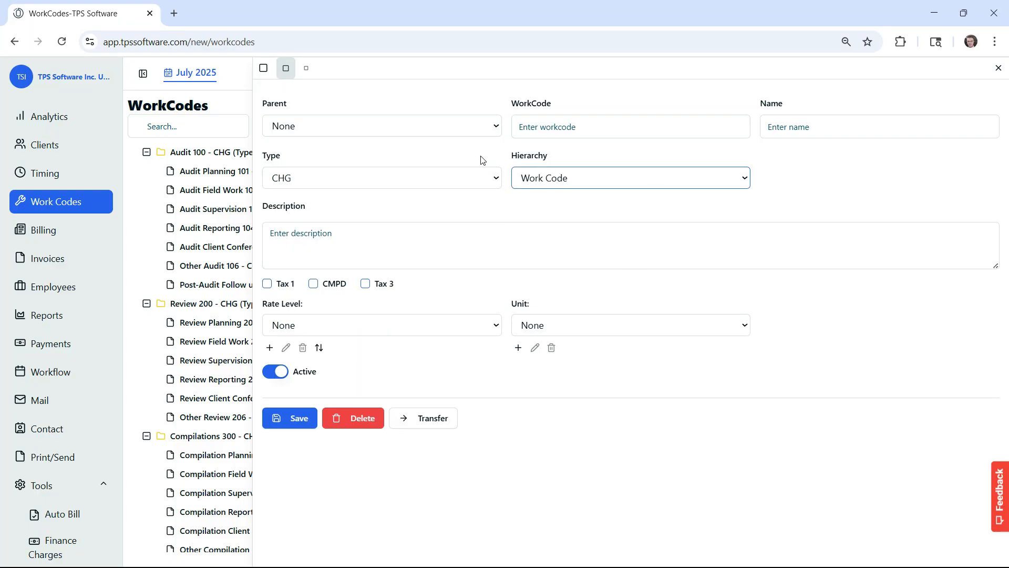
left_click(434, 128)
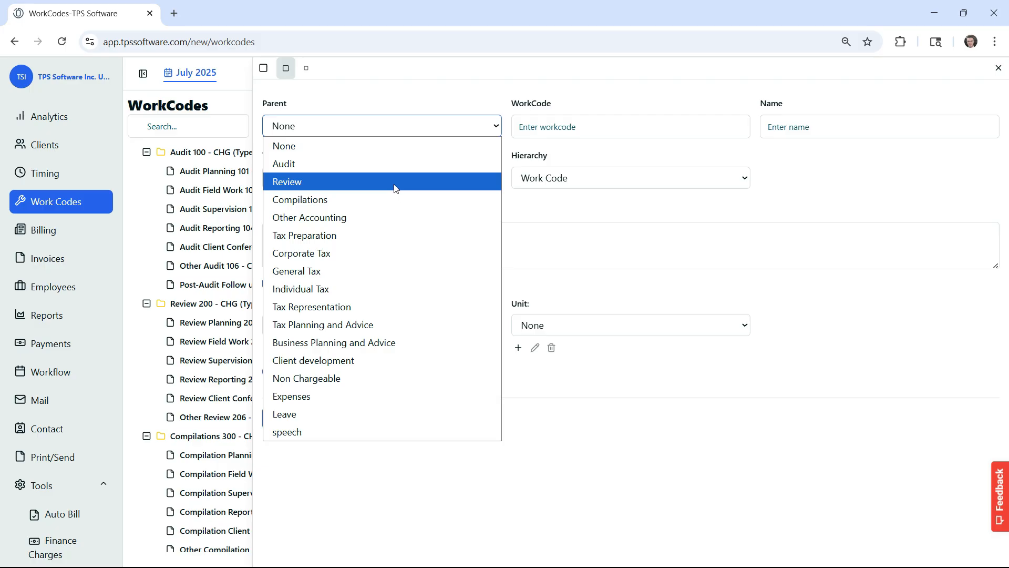
left_click(361, 347)
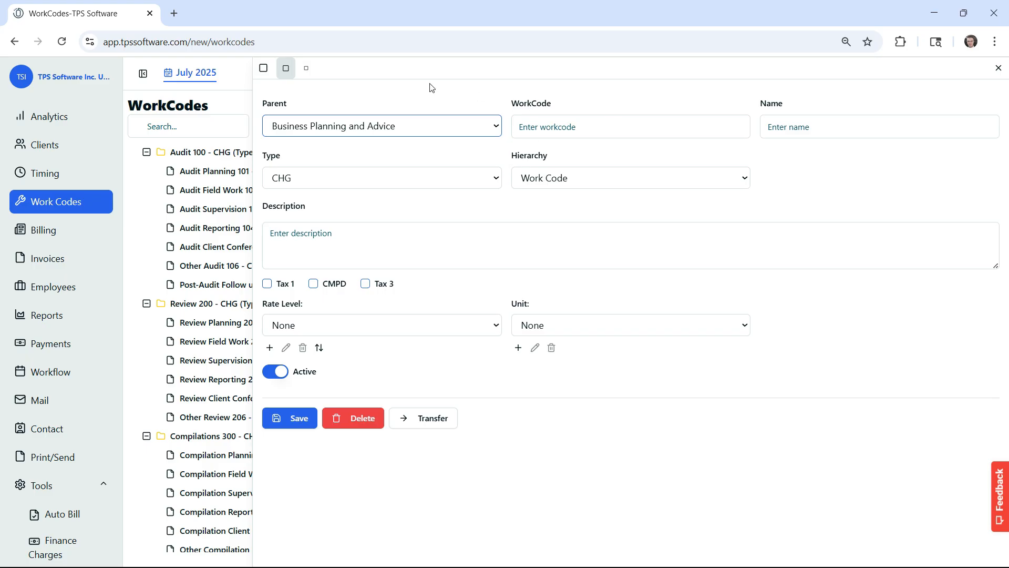
Step: Check the existing codes under Business Planning and Advice 800 beside a narrowed form, and set the new WorkCode to 812
left_click(309, 73)
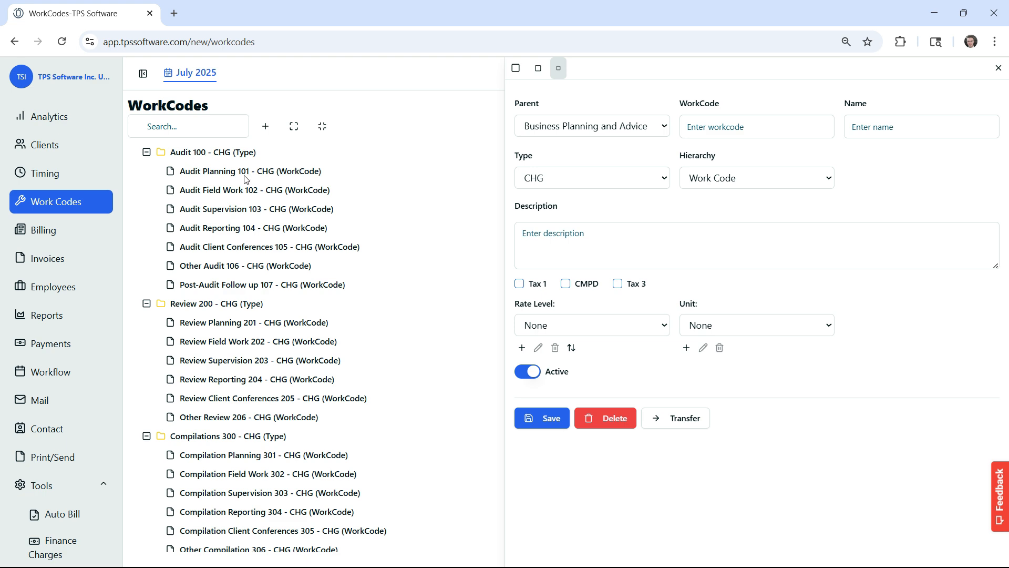
scroll(298, 335, "down", 5)
scroll(297, 334, "down", 15)
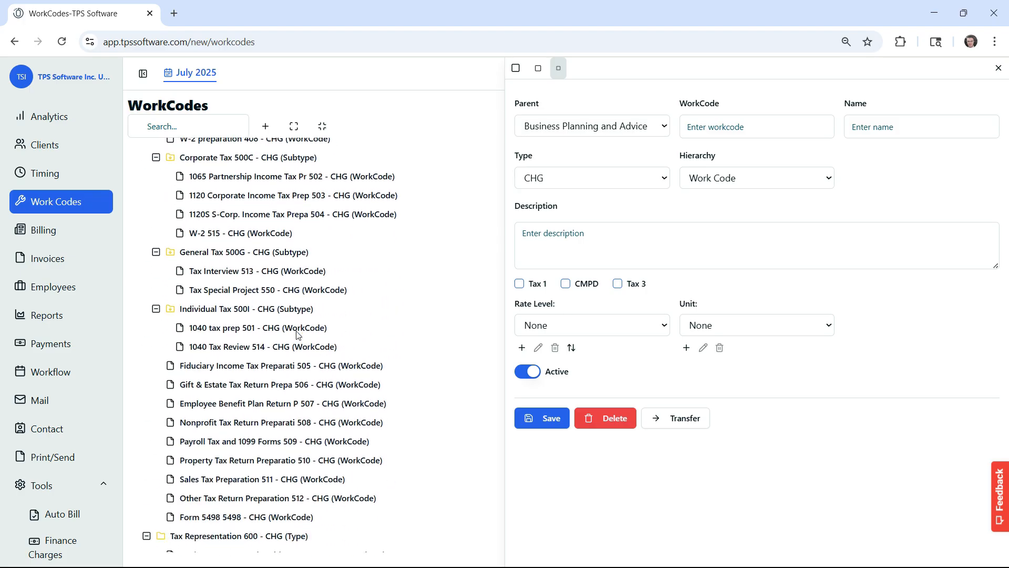
scroll(294, 334, "down", 2)
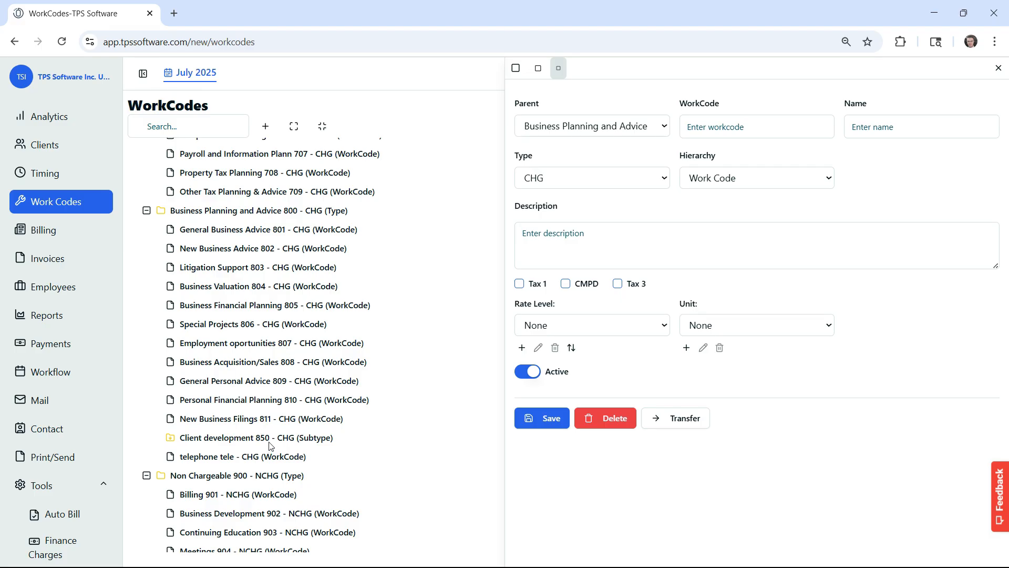
left_click(753, 123)
left_click(775, 275)
Step: Name work code 812 Other Business Planning and Advice in the widened form and choose CHG as its type
left_click(906, 128)
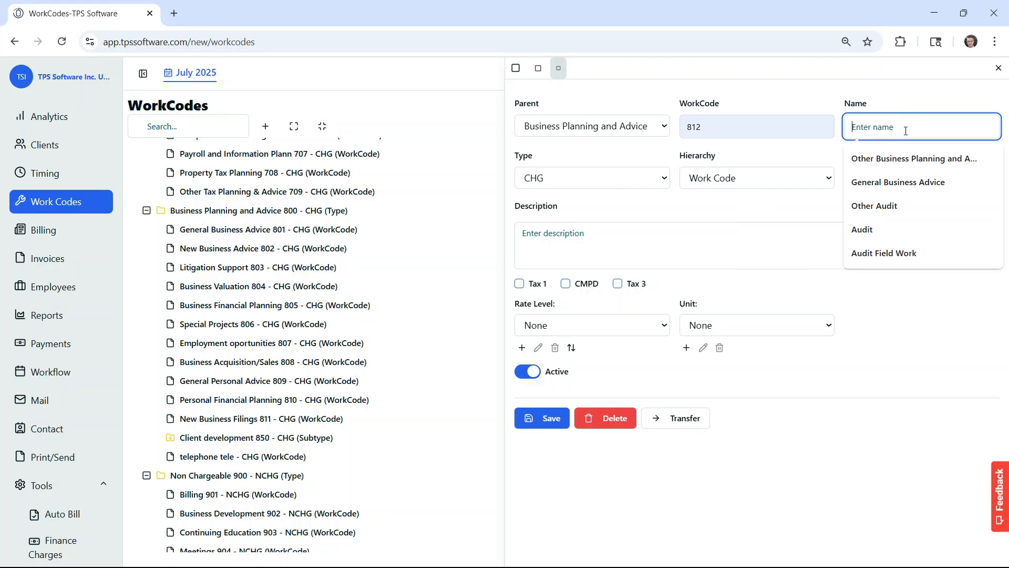
left_click(537, 68)
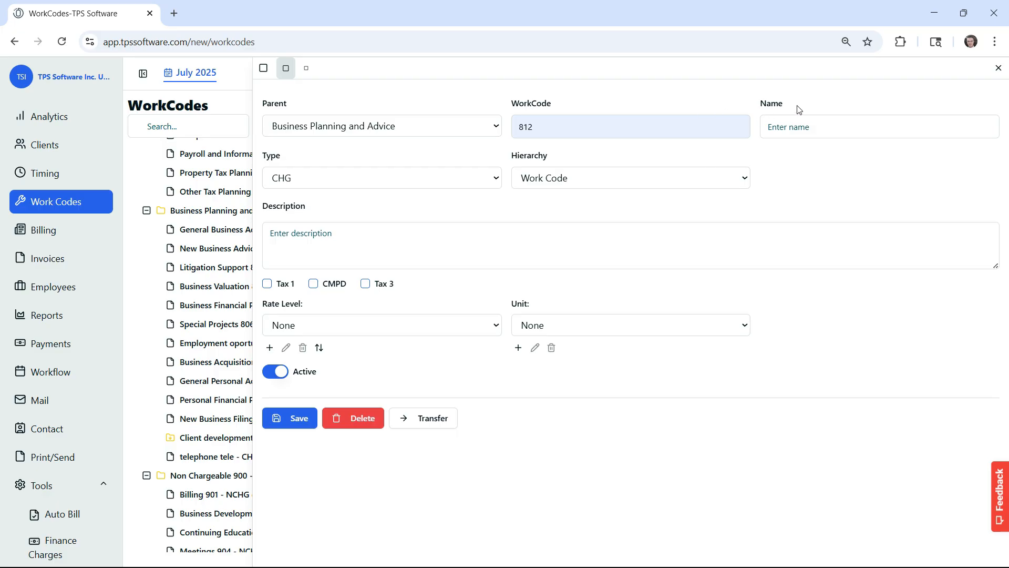
left_click(808, 126)
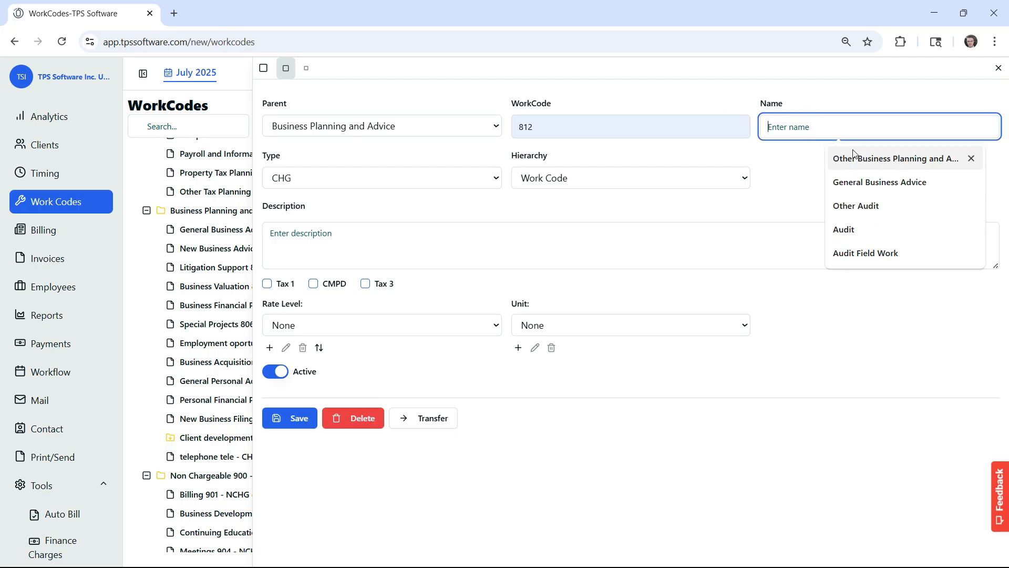
left_click(864, 160)
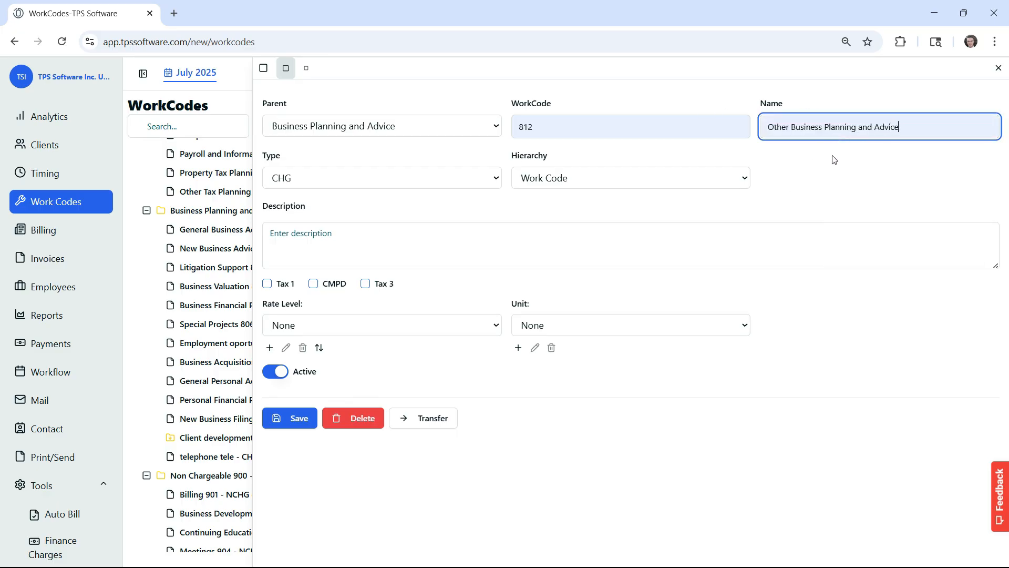
left_click(834, 159)
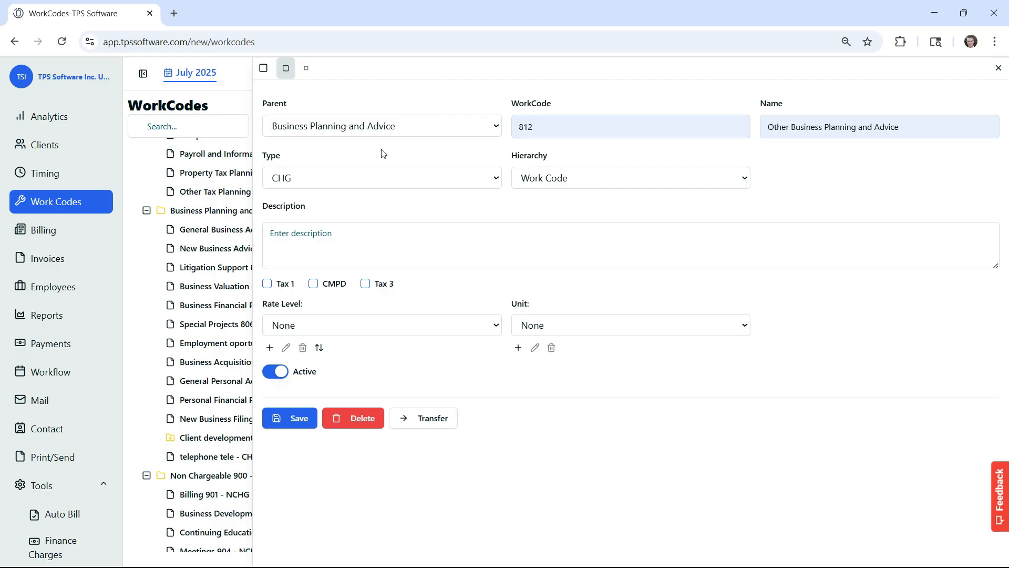
left_click(484, 185)
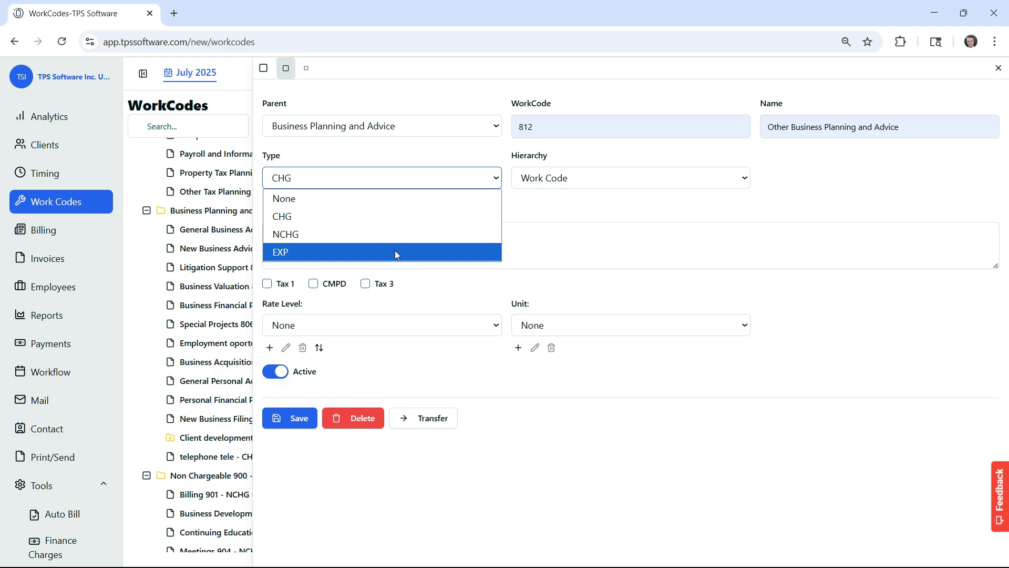
left_click(387, 217)
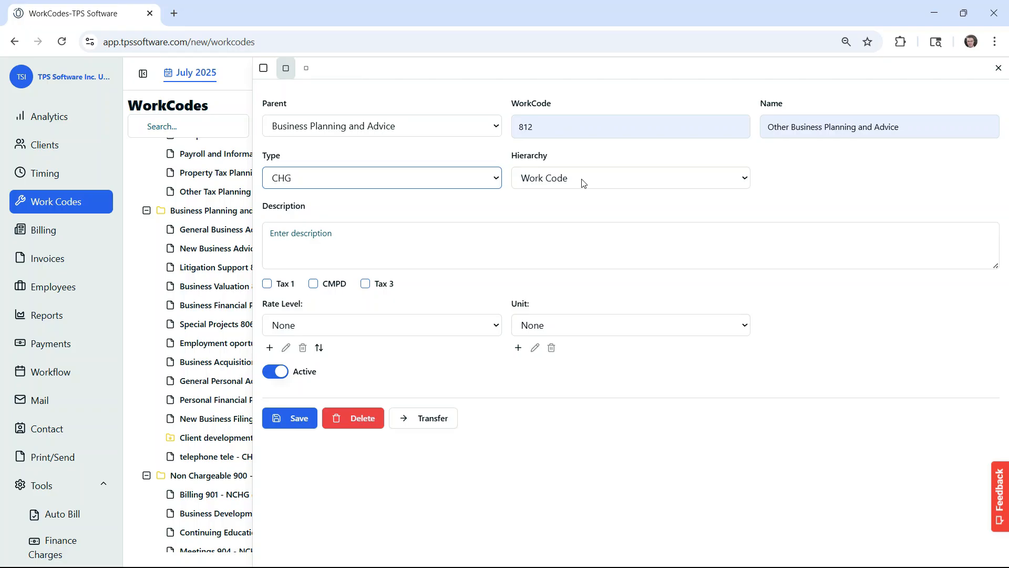
left_click(357, 232)
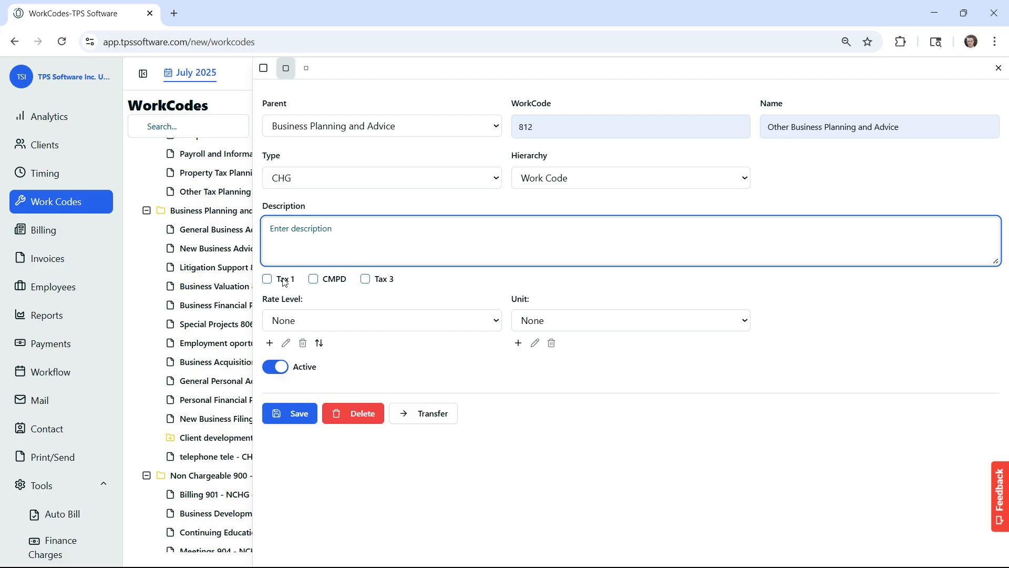
scroll(74, 368, "down", 6)
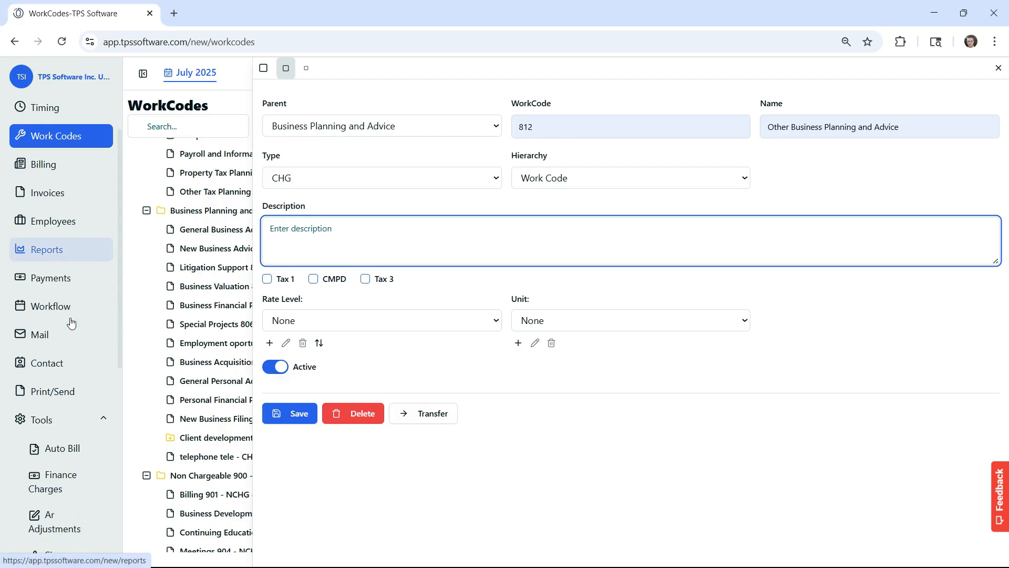
scroll(81, 423, "down", 2)
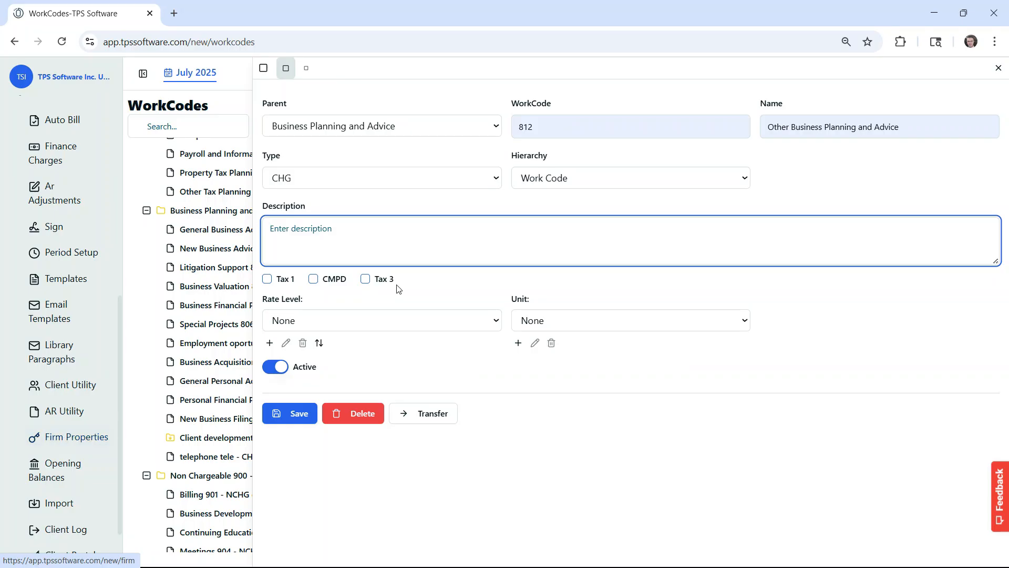
left_click(432, 279)
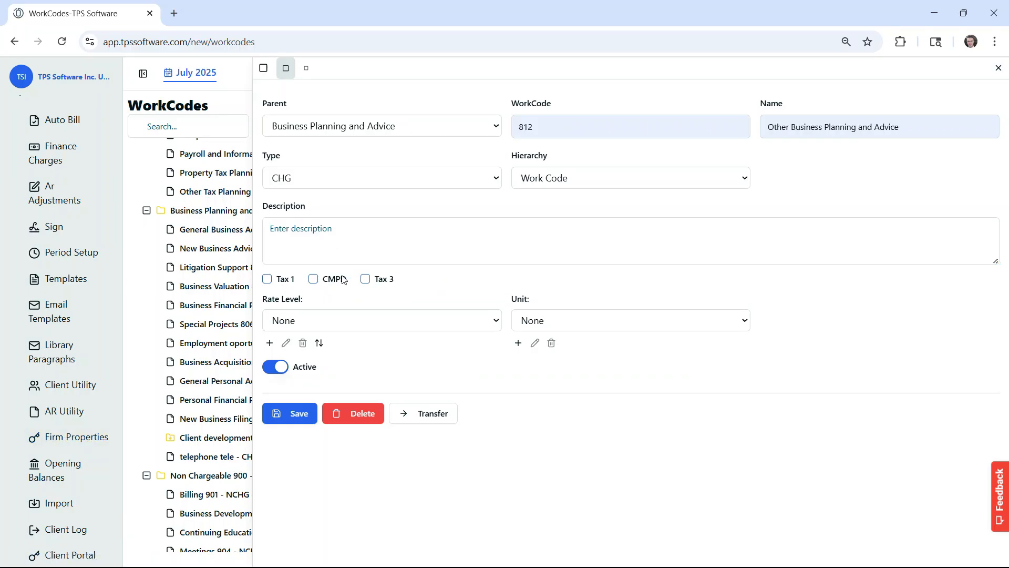
Step: Assign rate level Level 2 to the new work code 812
left_click(461, 323)
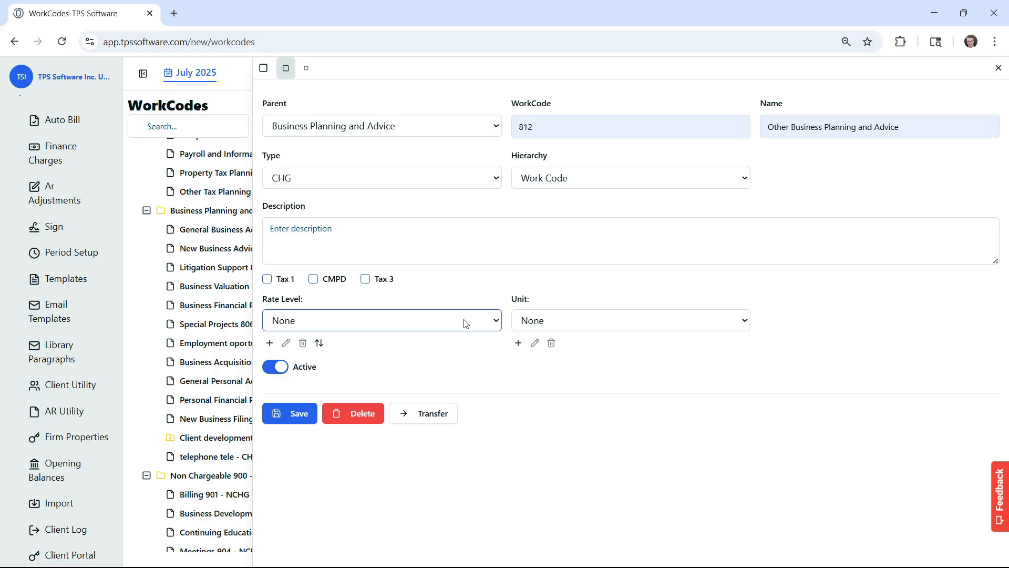
left_click(466, 323)
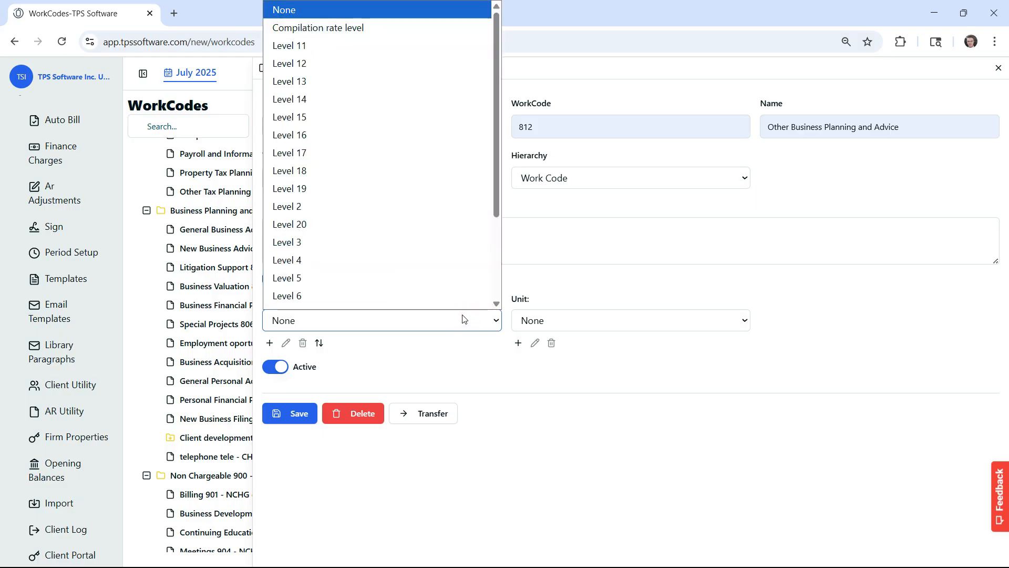
left_click(405, 200)
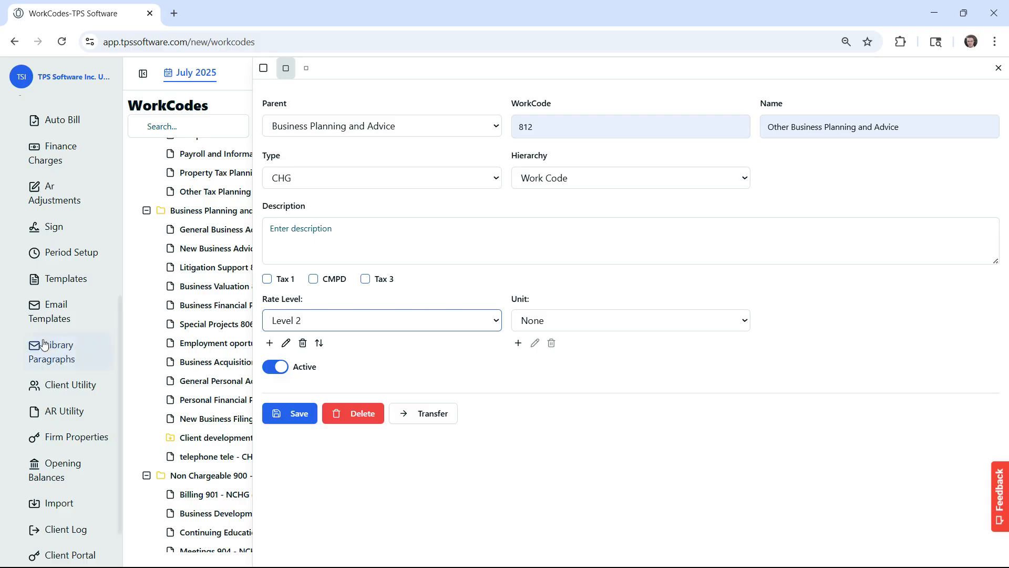
scroll(50, 344, "up", 8)
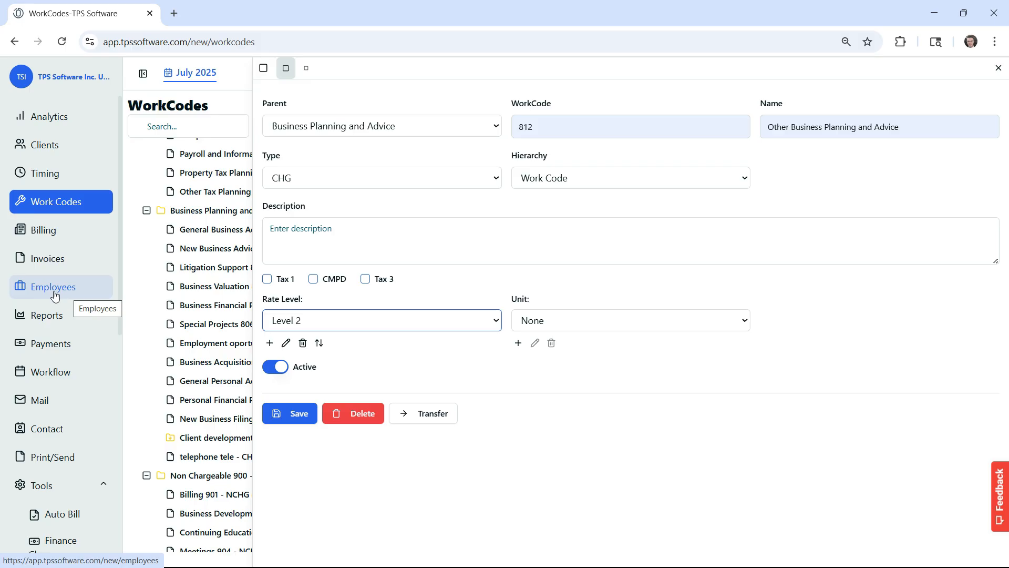
Step: Set the unit of work code 812 to Time (hours) and save the new code
left_click(604, 324)
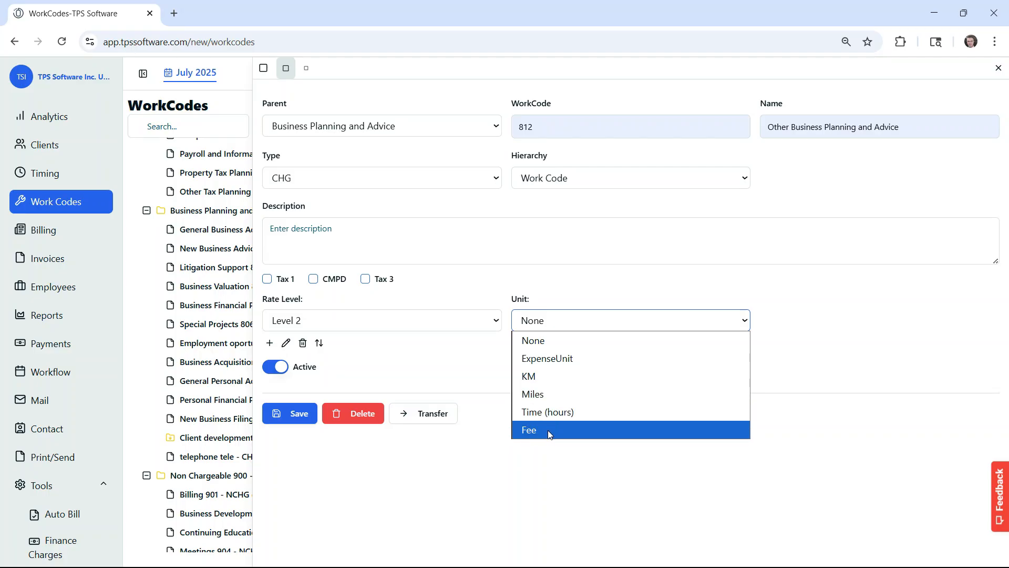
left_click(584, 413)
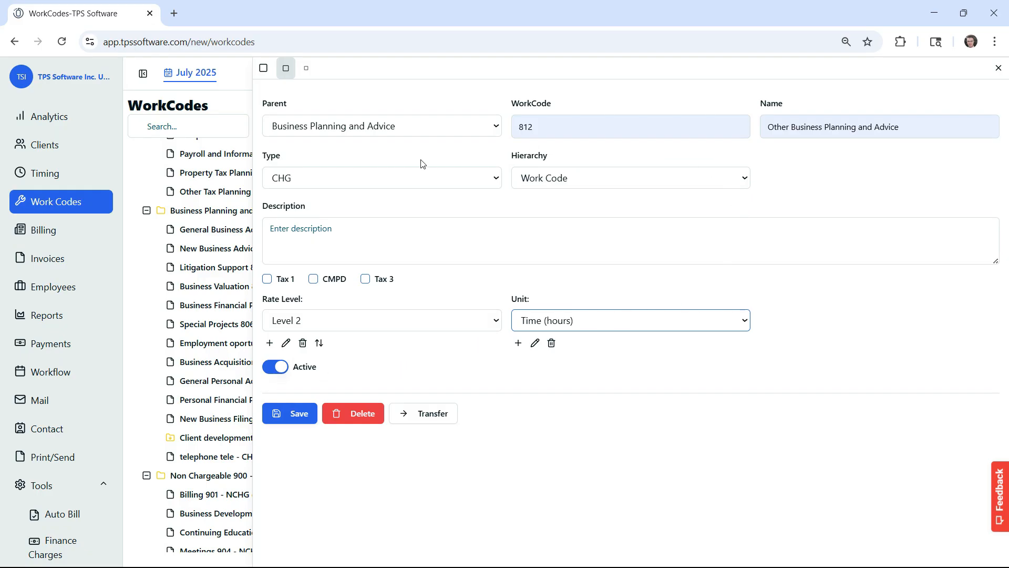
left_click(290, 426)
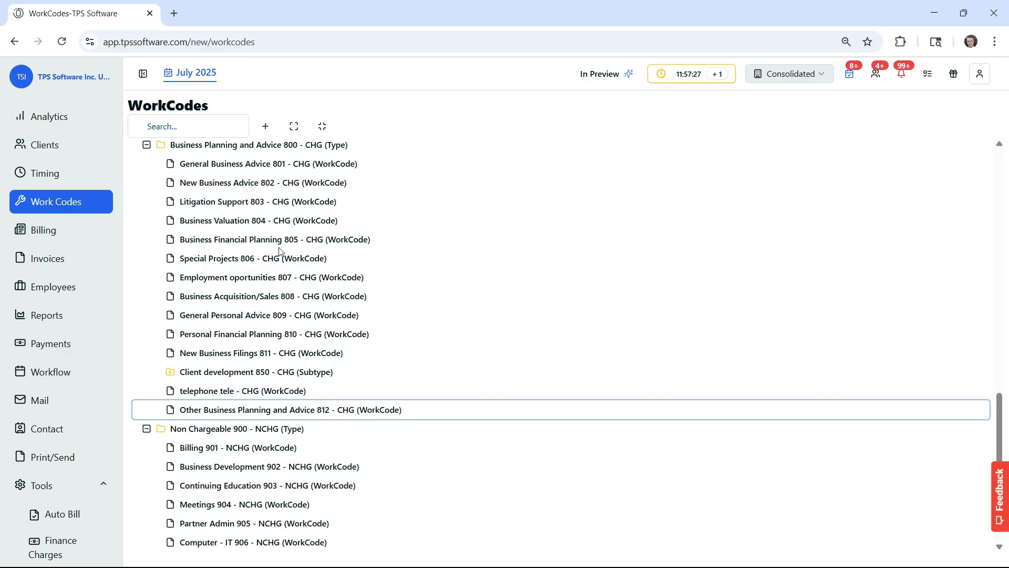
Step: Reopen work code 812, view its transfer form for choosing a destination workcode, and close it without transferring
left_click(244, 413)
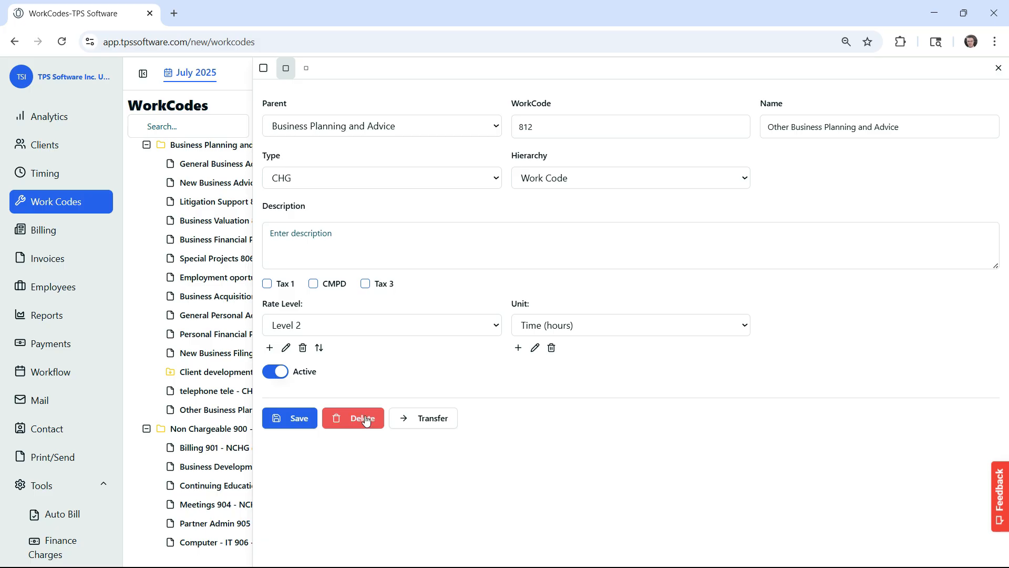
left_click(419, 425)
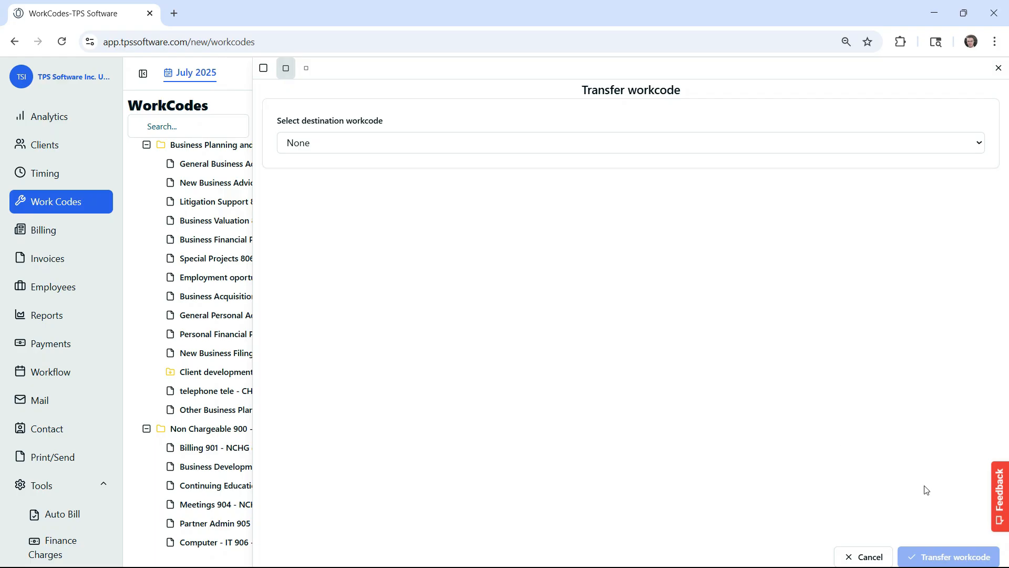
left_click(999, 68)
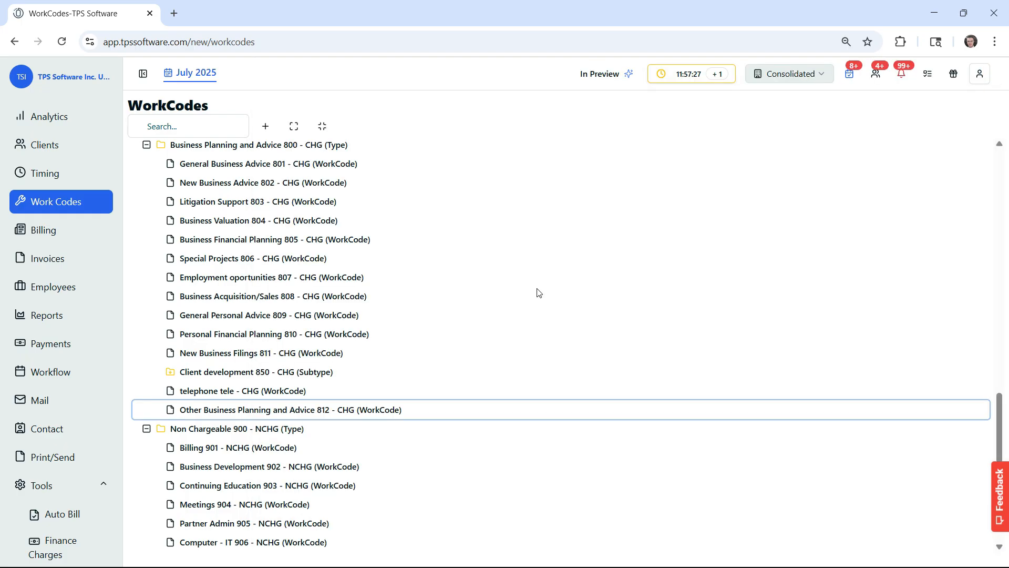
Step: Open work code 812 again and view the parents it could be moved under, keeping the current one
left_click(345, 409)
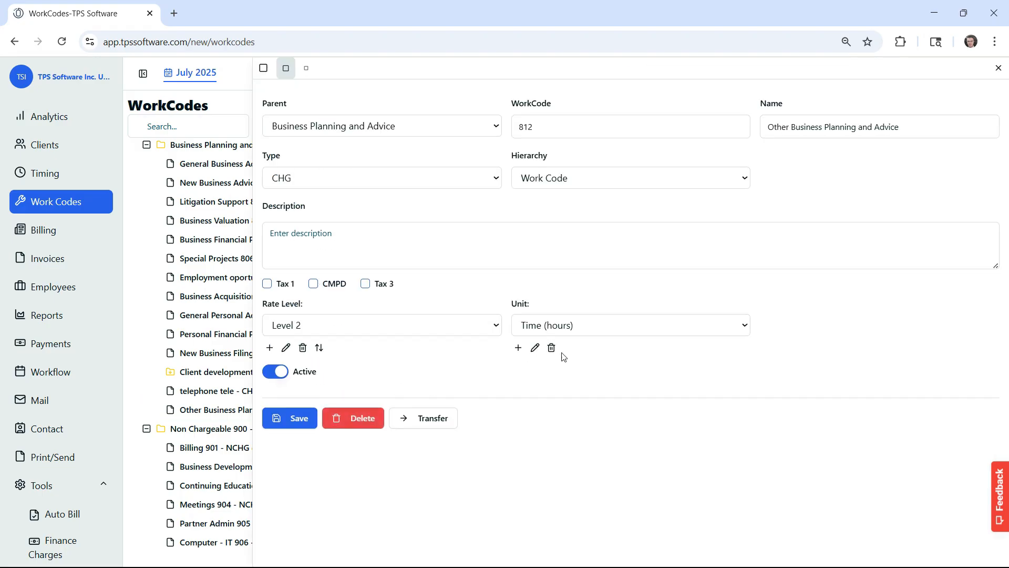
left_click(466, 126)
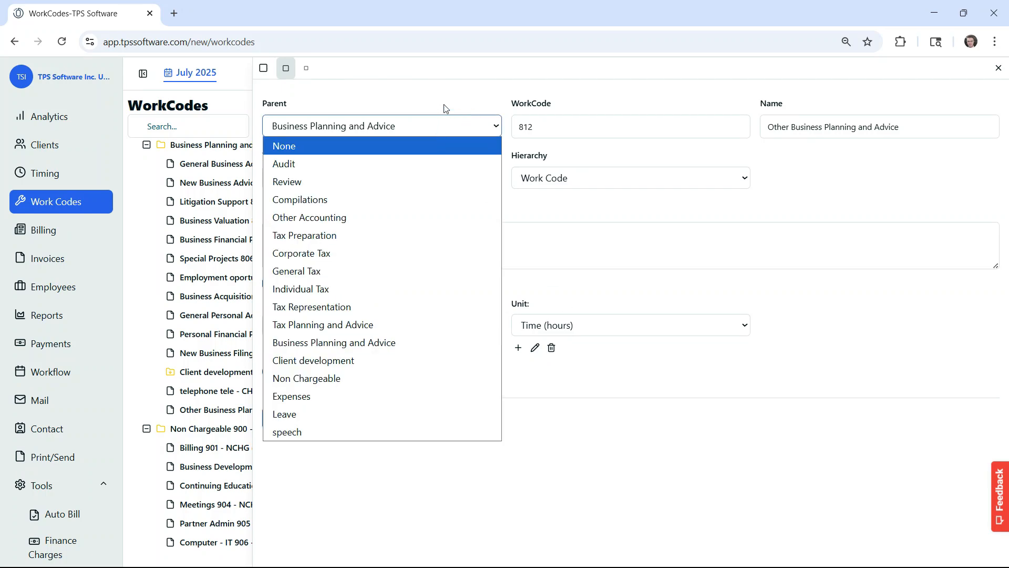
left_click(454, 93)
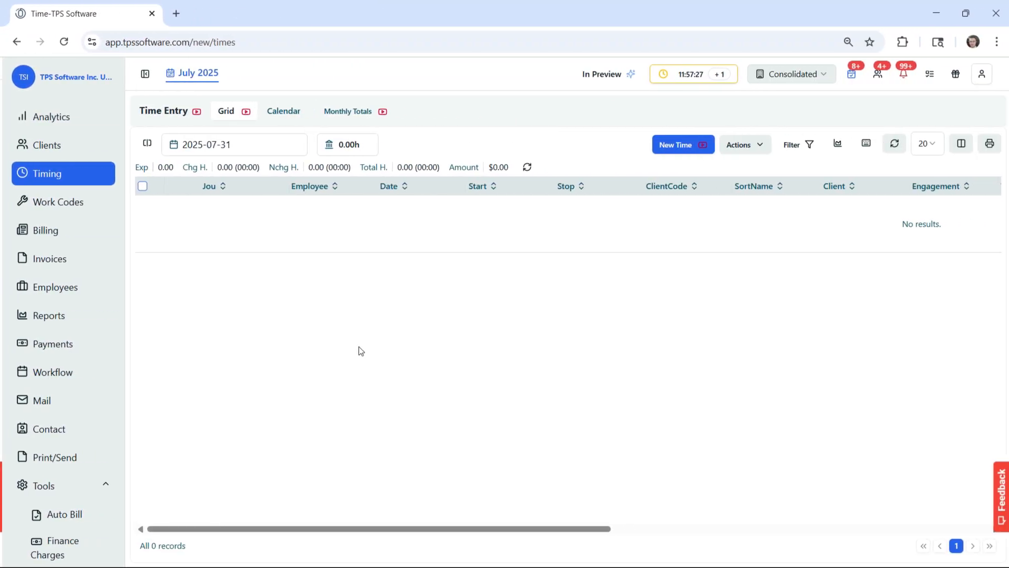
Step: Start a new time entry for the Chilak client and widen the grid's Work column
left_click(670, 143)
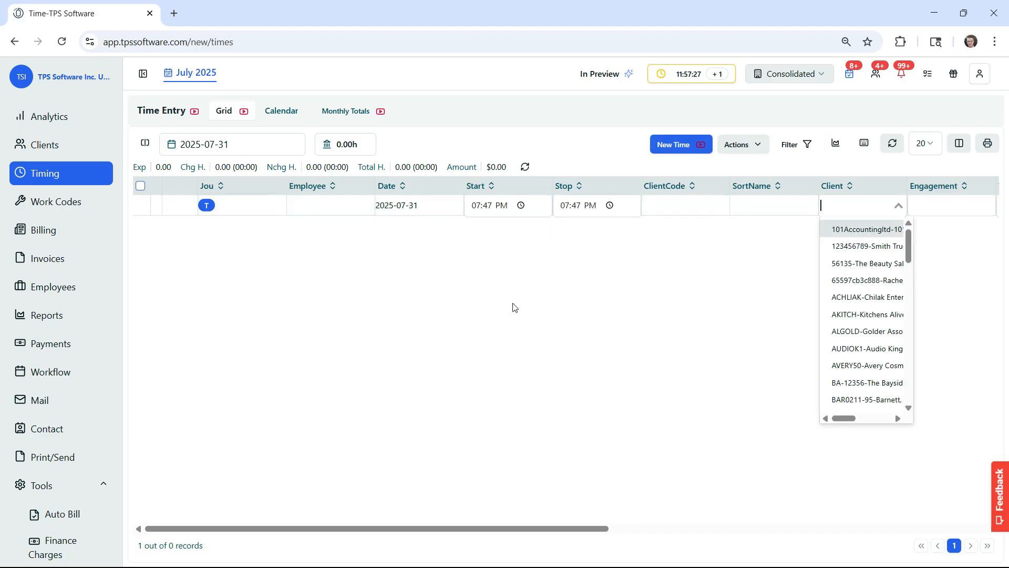
left_click(847, 296)
left_click_drag(480, 528, 788, 475)
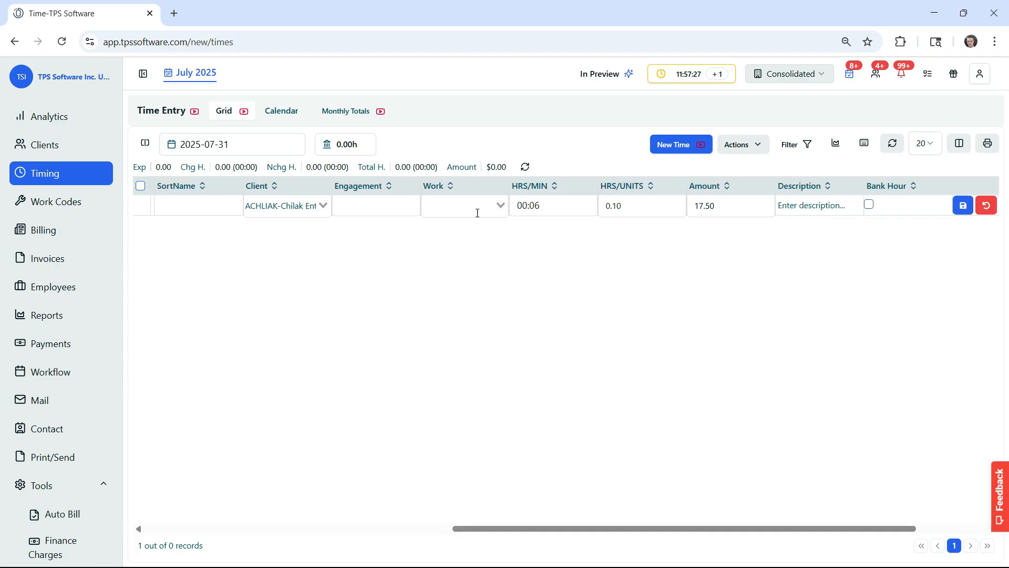
left_click(500, 205)
left_click_drag(509, 187, 576, 190)
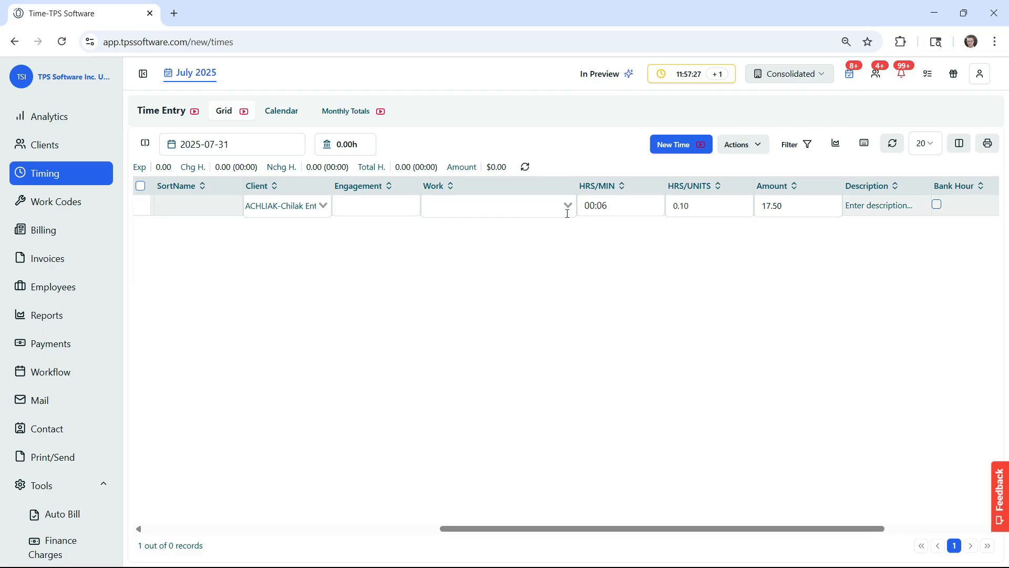
Step: Look through the work codes offered for the time entry and assign 812 - Other Business Planning and Advice
left_click(570, 204)
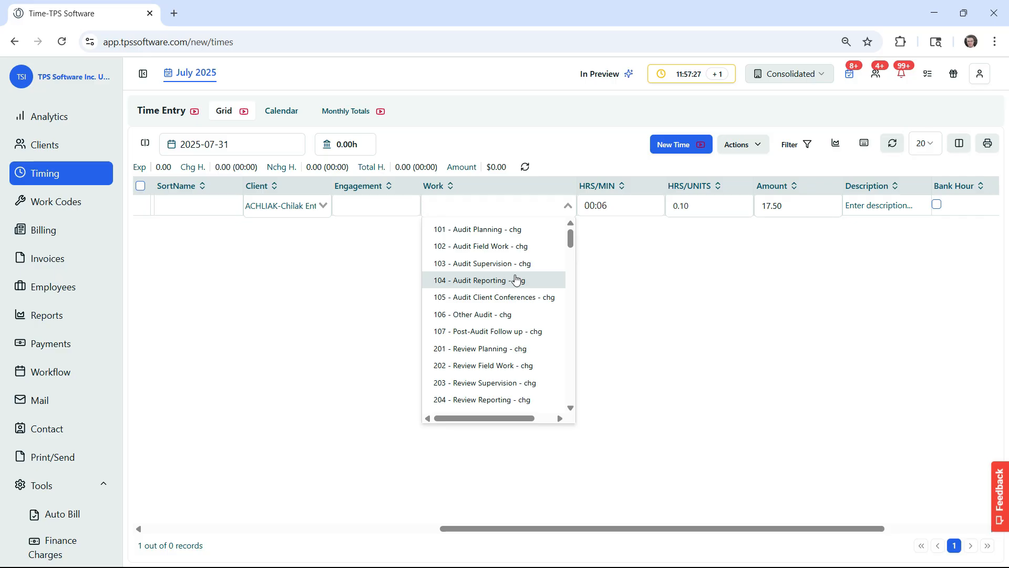
scroll(510, 280, "down", 15)
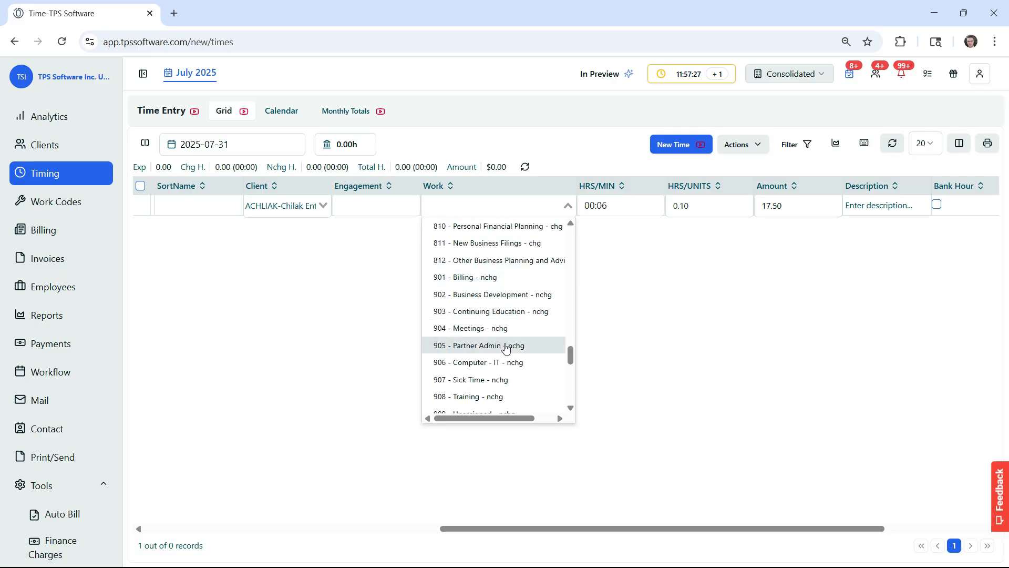
scroll(495, 347, "down", 7)
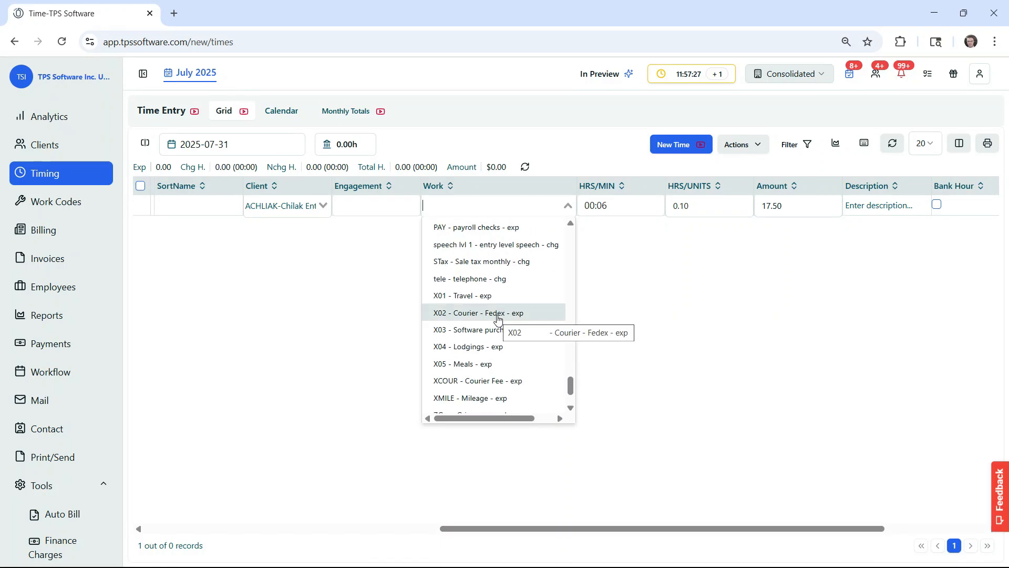
scroll(499, 315, "down", 2)
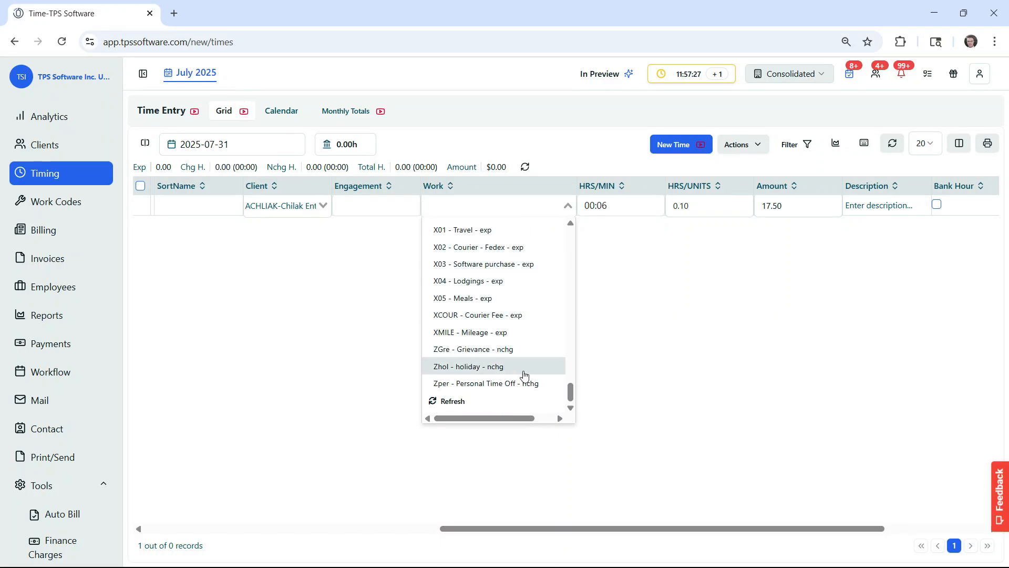
scroll(504, 363, "up", 9)
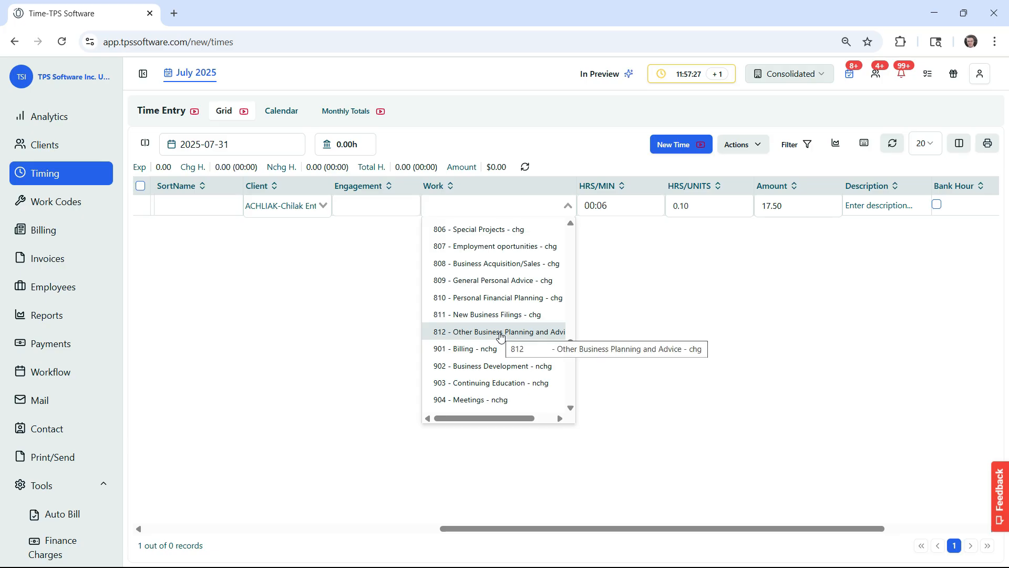
left_click(500, 337)
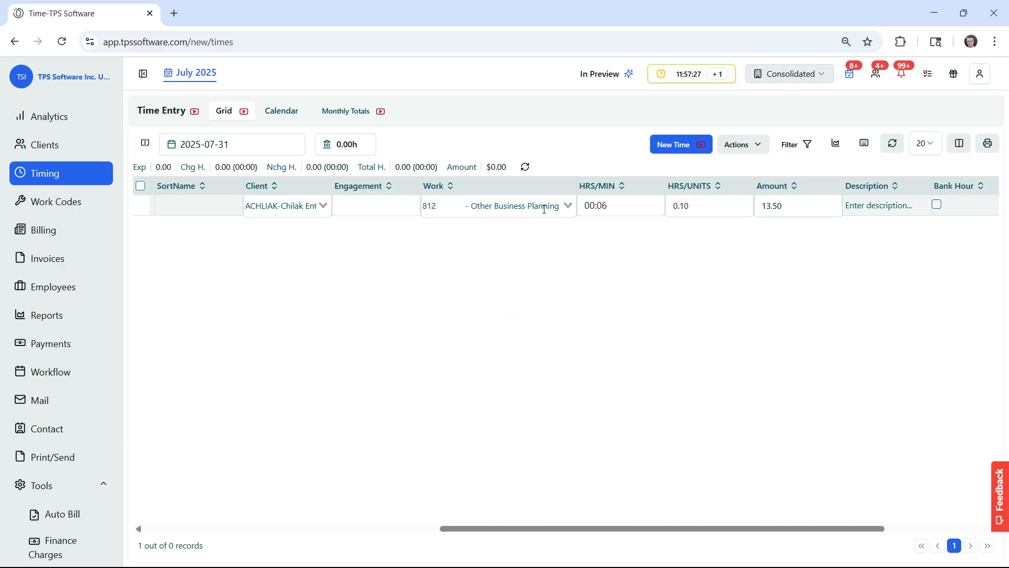